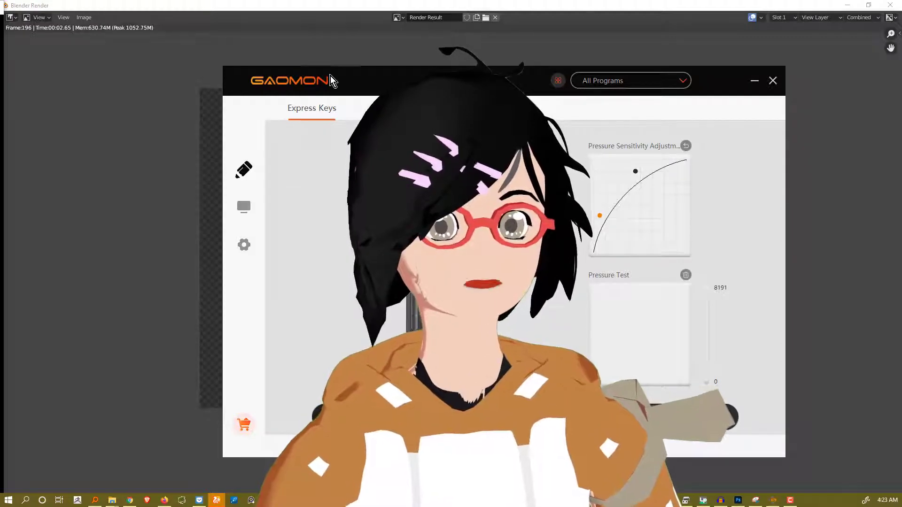
- Add blender from the installed applications list as a new program profile with its own pressure curve
left_click_drag(313, 76, 279, 72)
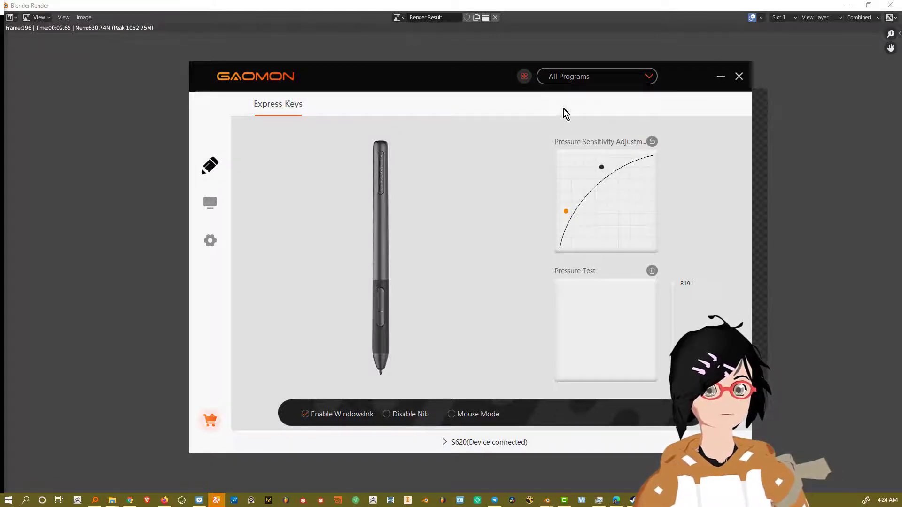
left_click(567, 80)
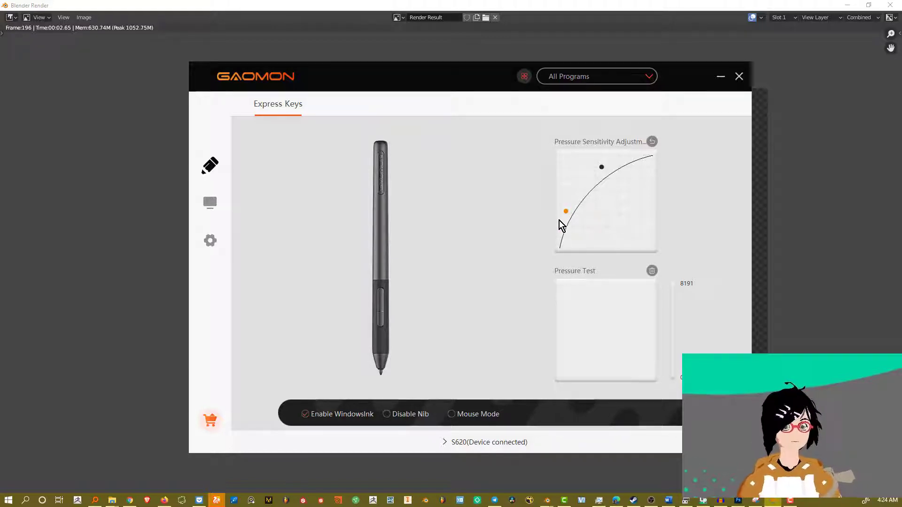
left_click(571, 84)
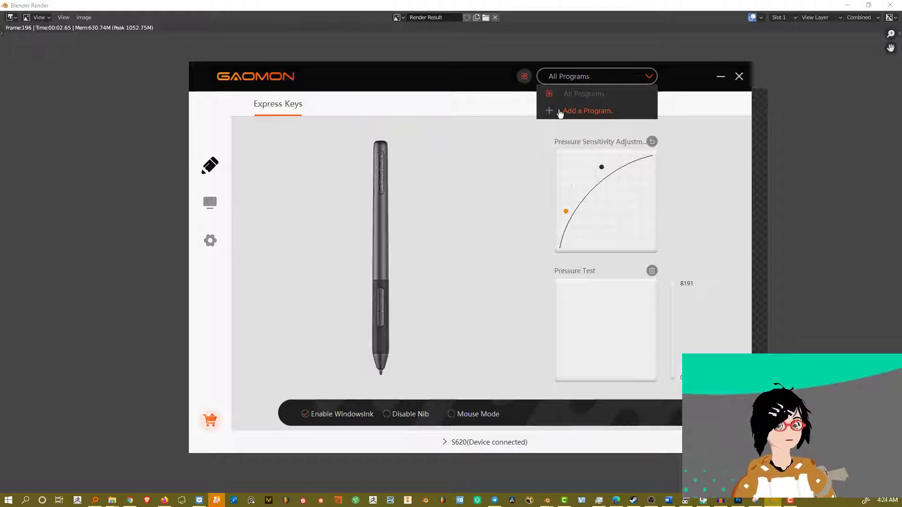
left_click(580, 112)
scroll(432, 224, "down", 3)
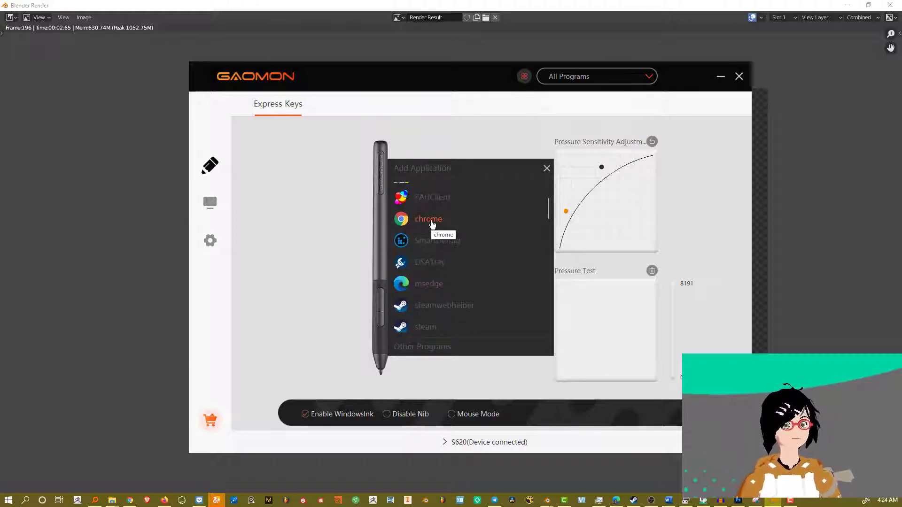
scroll(433, 224, "down", 1)
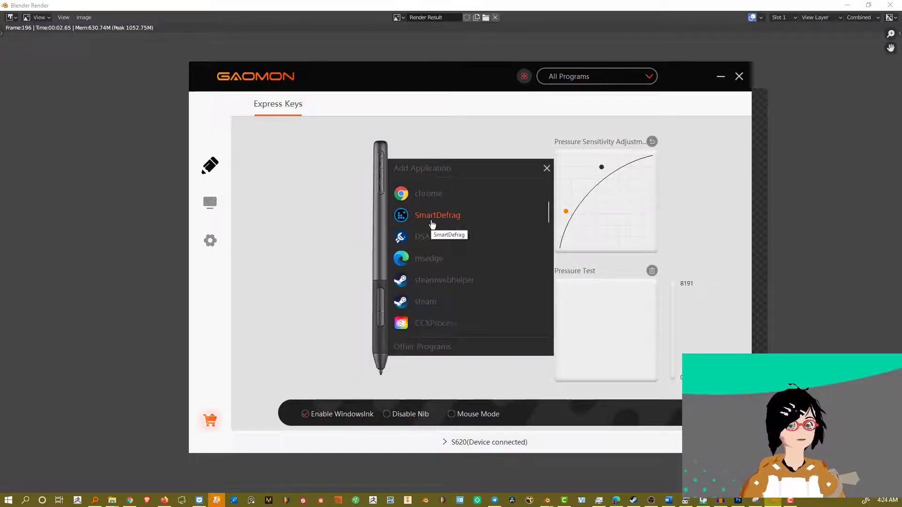
scroll(432, 226, "down", 1)
scroll(428, 268, "down", 6)
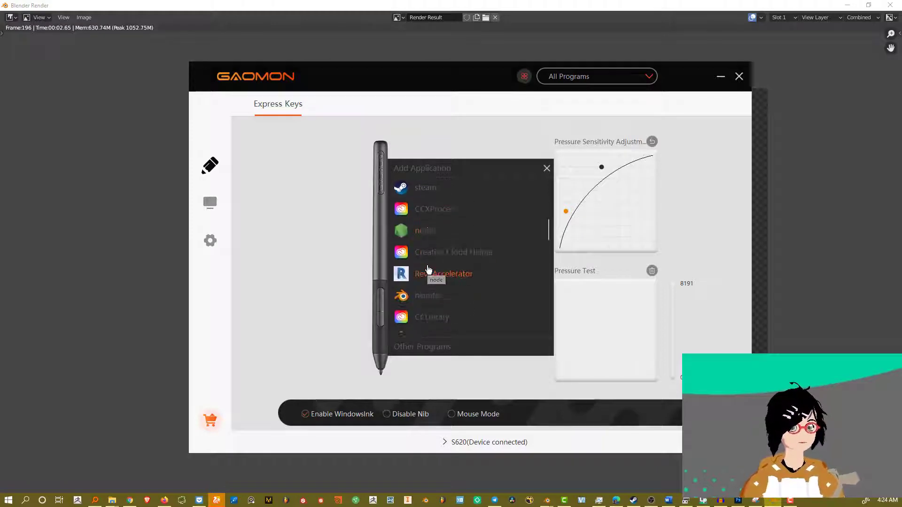
scroll(428, 269, "down", 2)
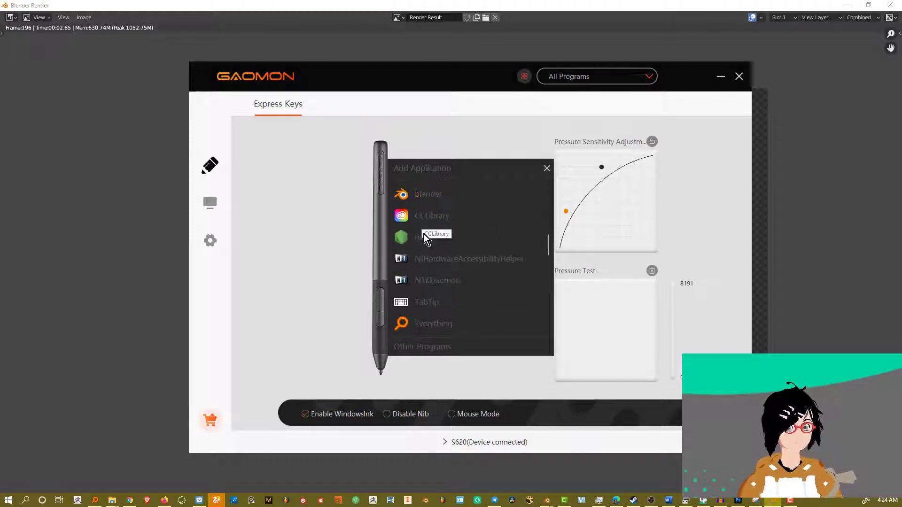
left_click(431, 199)
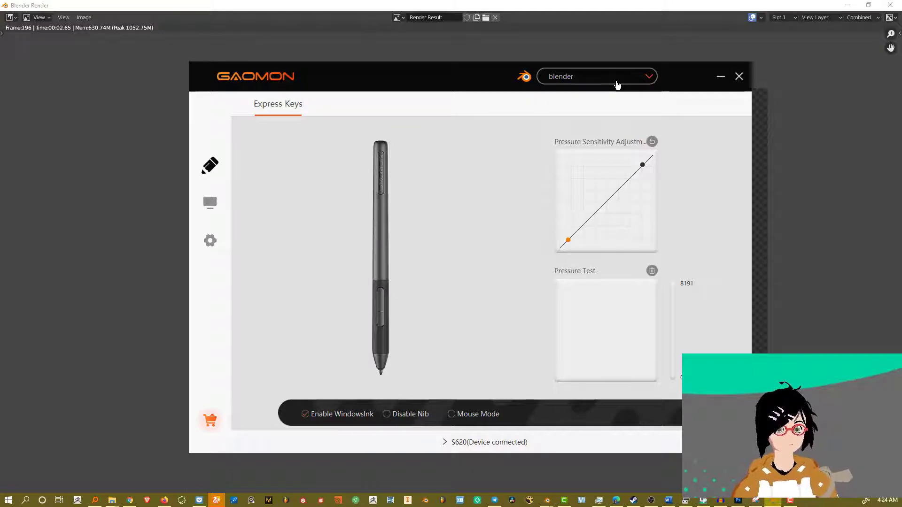
- Begin adding another program profile and scroll the application list toward Photoshop
left_click(617, 85)
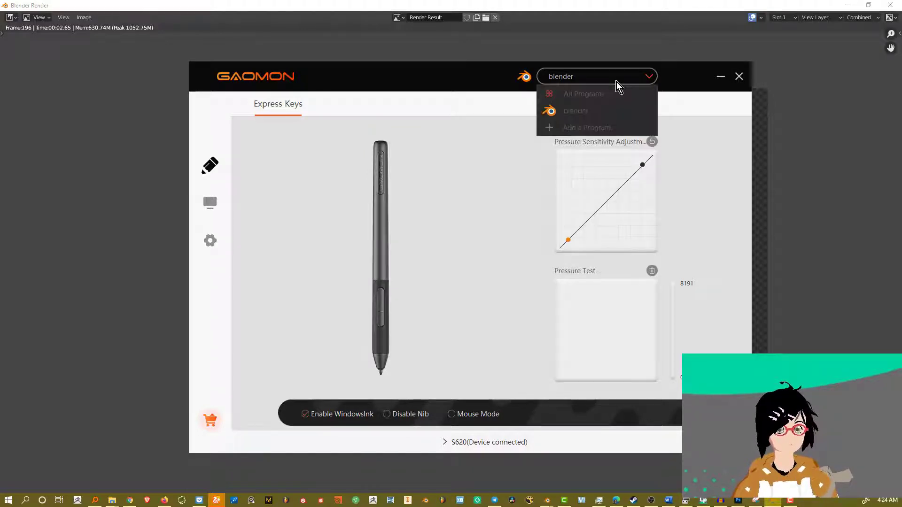
left_click(569, 127)
scroll(487, 232, "down", 10)
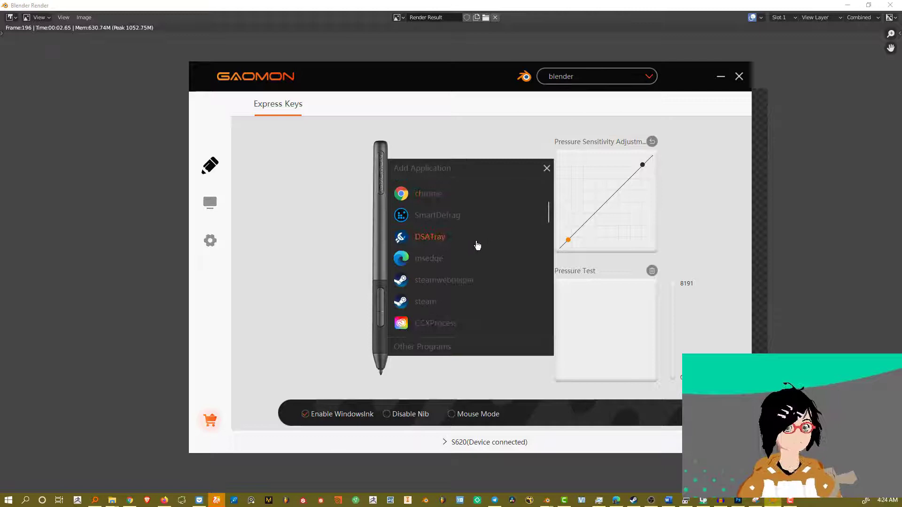
scroll(477, 245, "down", 10)
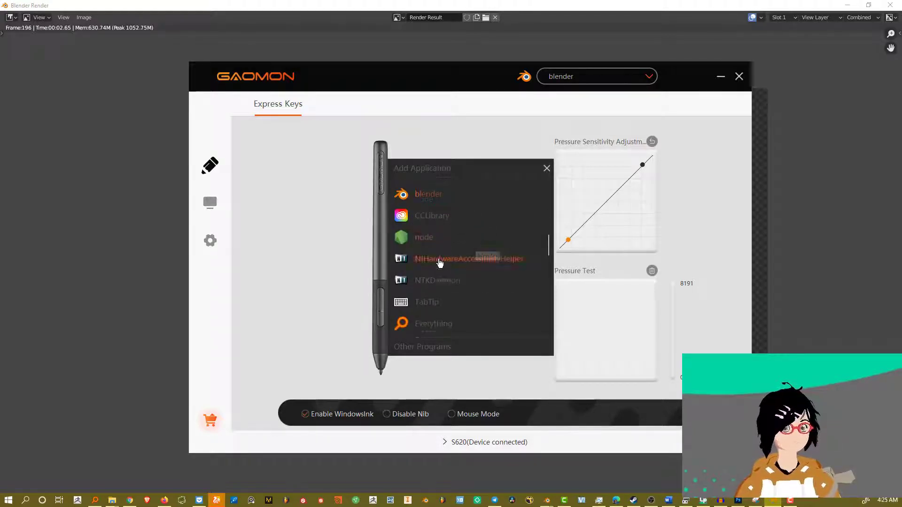
scroll(440, 264, "down", 10)
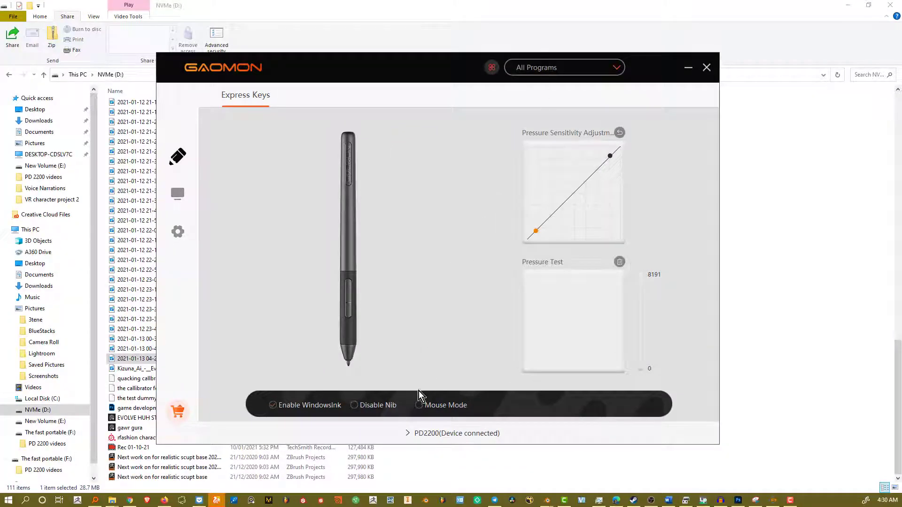
- Change the configured tablet from PD2200 to the S620, leaving the program profile unchanged
left_click(419, 435)
left_click(459, 381)
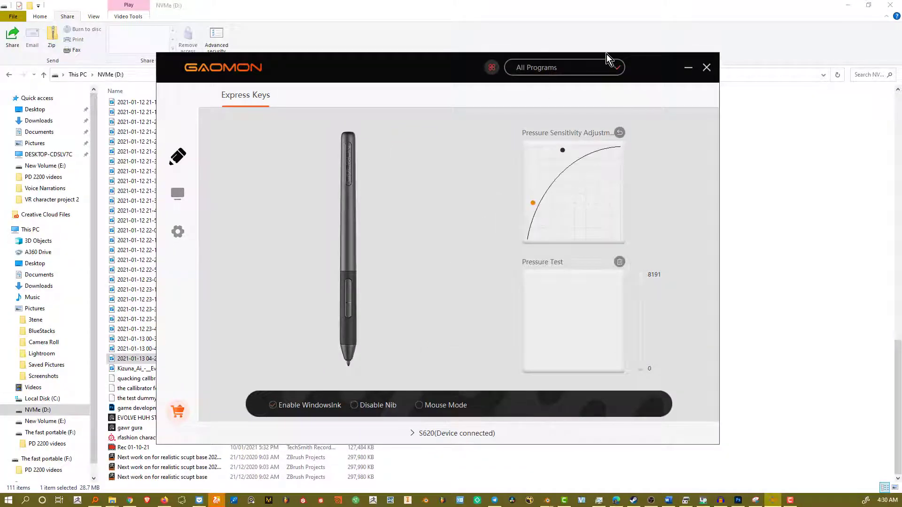
left_click(597, 66)
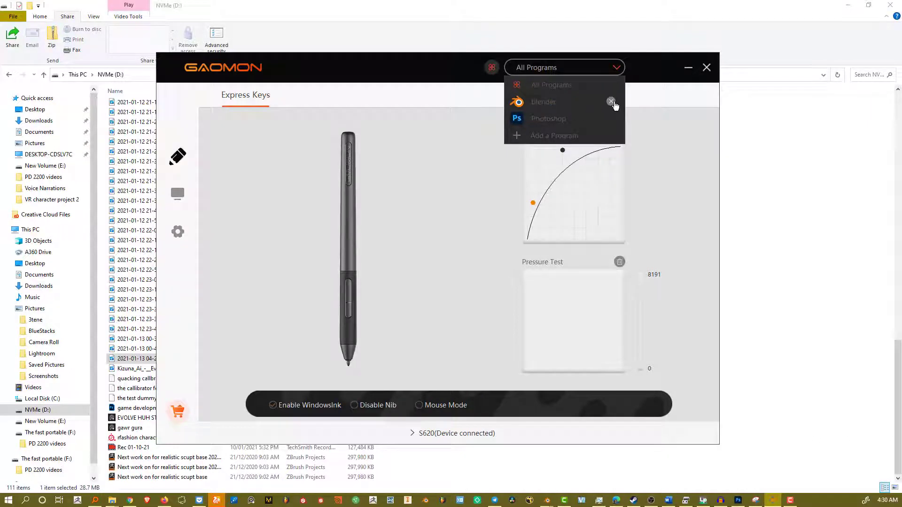
left_click(471, 173)
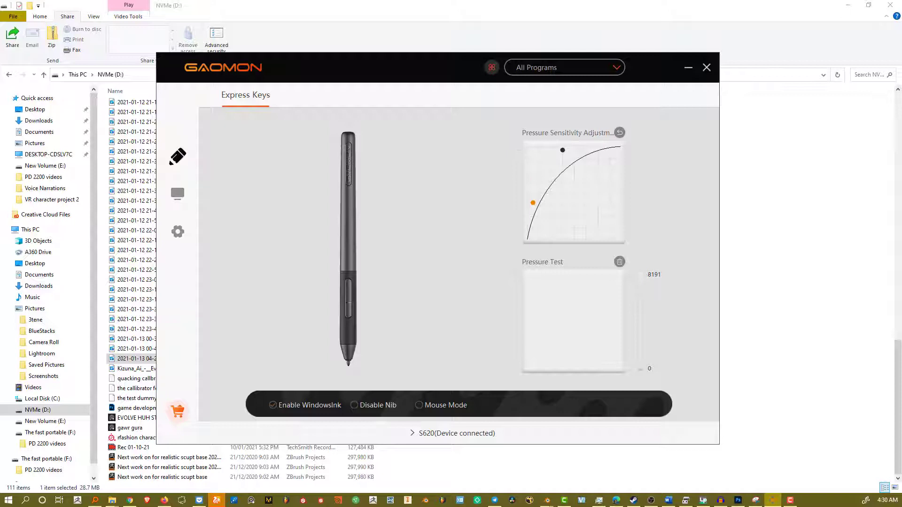
left_click(513, 72)
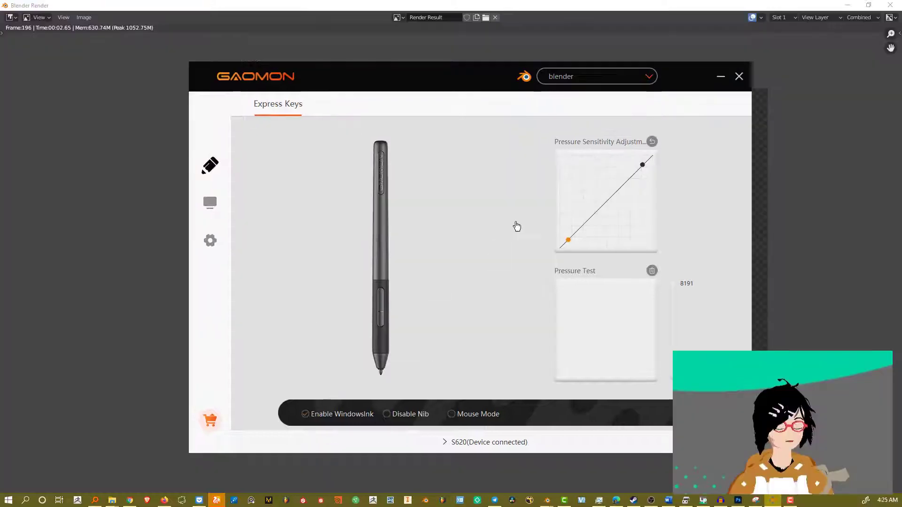
- Switch through Photoshop to the All Programs profile and inspect its bowed pressure curve
left_click(616, 78)
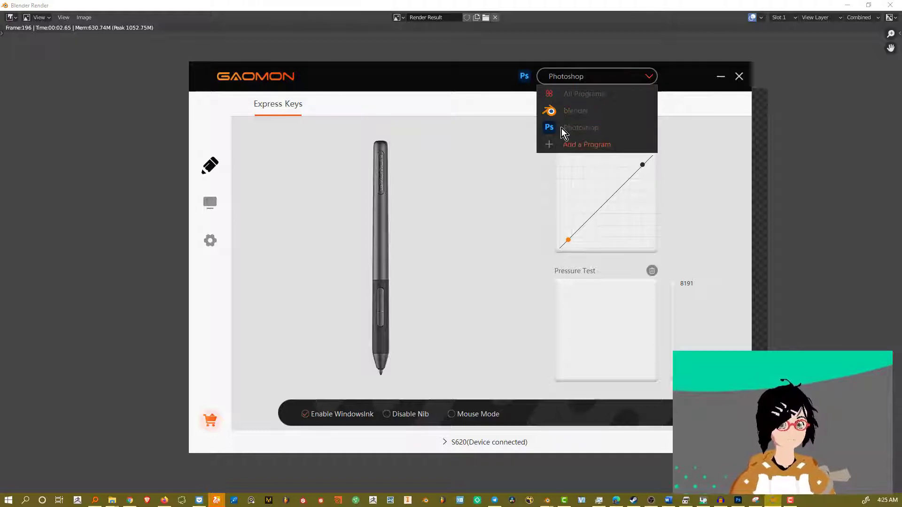
left_click(571, 91)
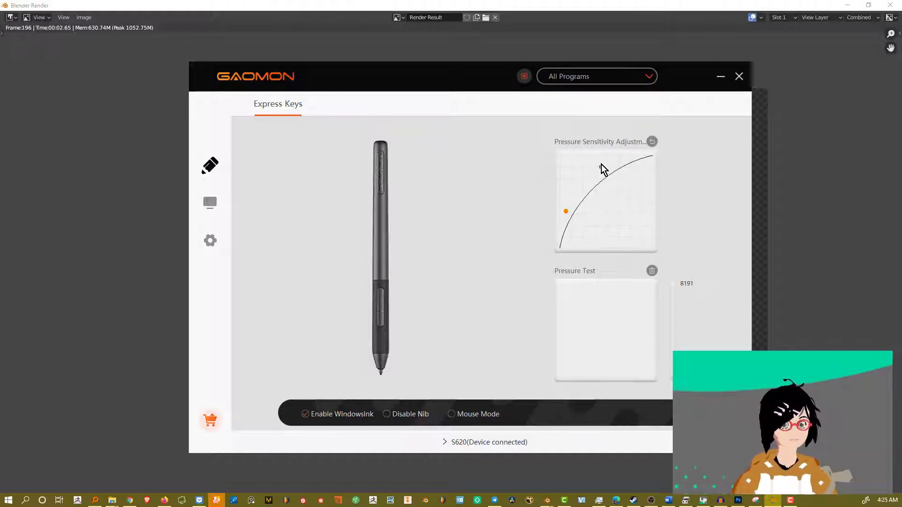
mouse_move(600, 166)
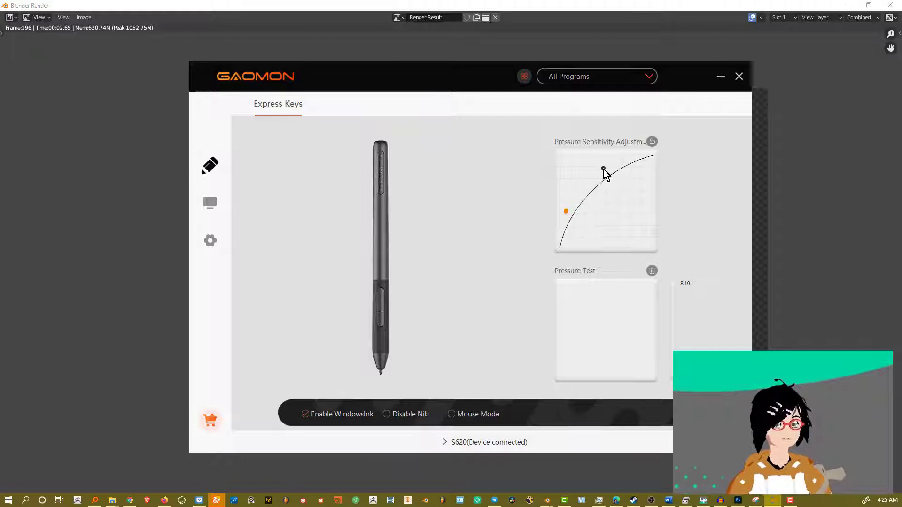
- In the blender profile, map the pen's upper side button to Middle Mouse Button
left_click(646, 75)
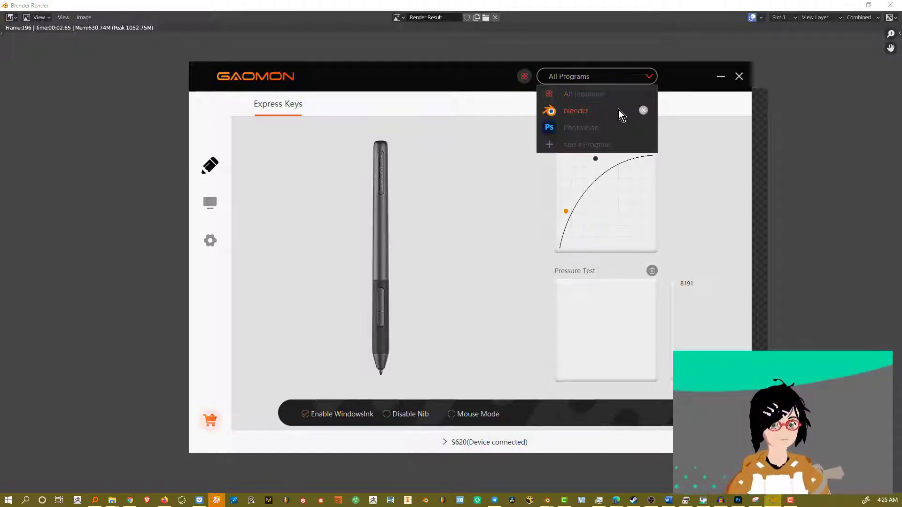
left_click(618, 111)
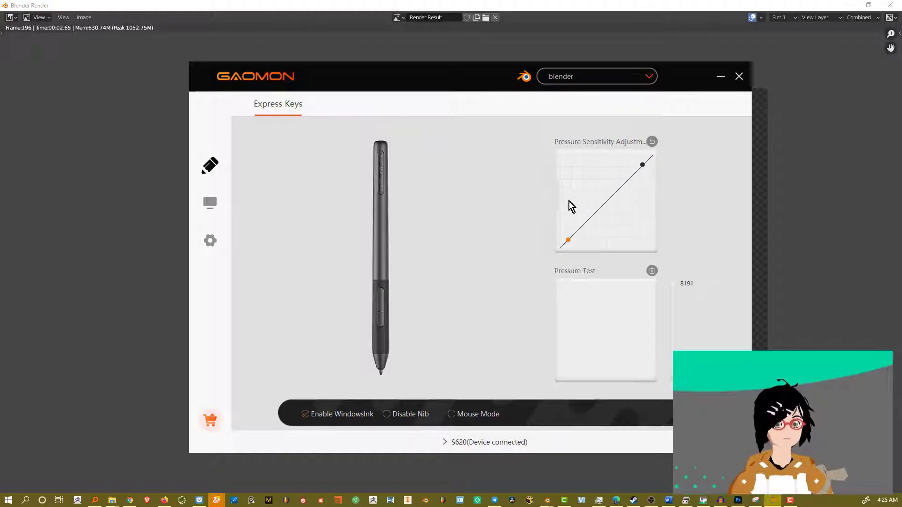
left_click(384, 297)
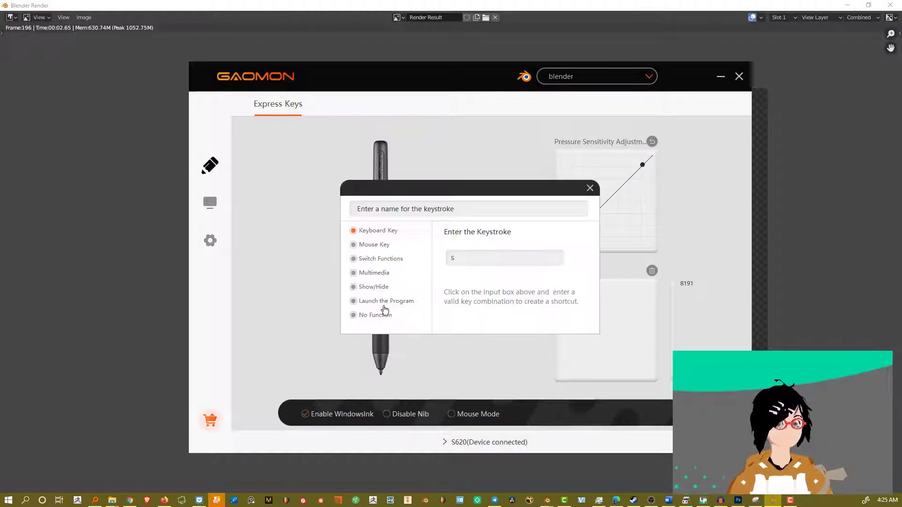
left_click(374, 245)
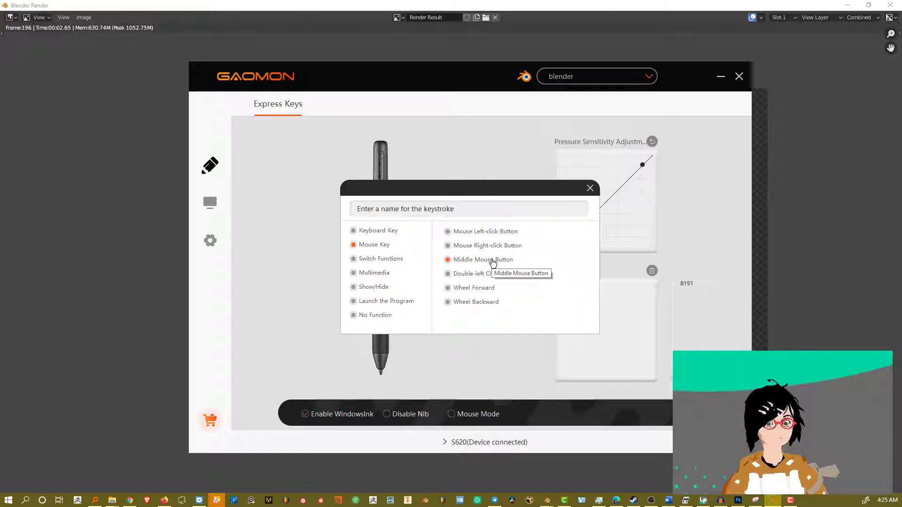
left_click(278, 263)
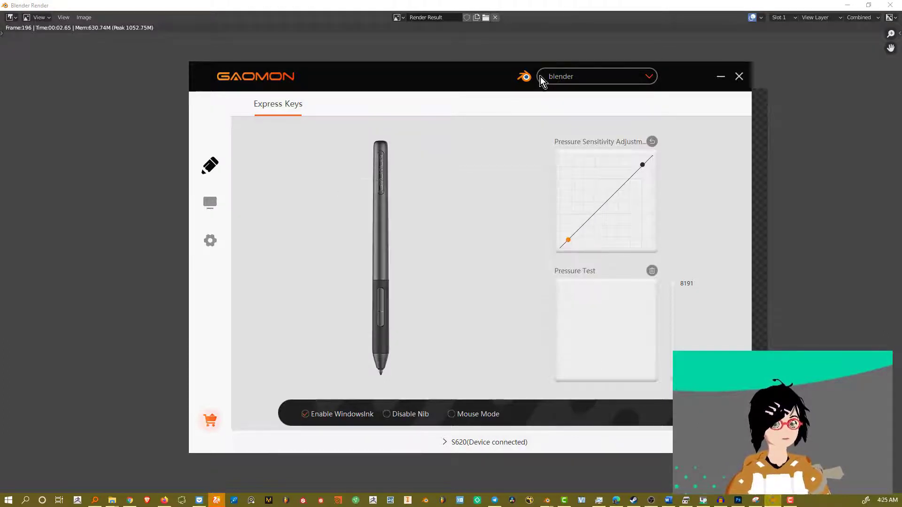
left_click(550, 83)
- Review the Photoshop preset's upper and lower pen button mappings without changing them
left_click(569, 126)
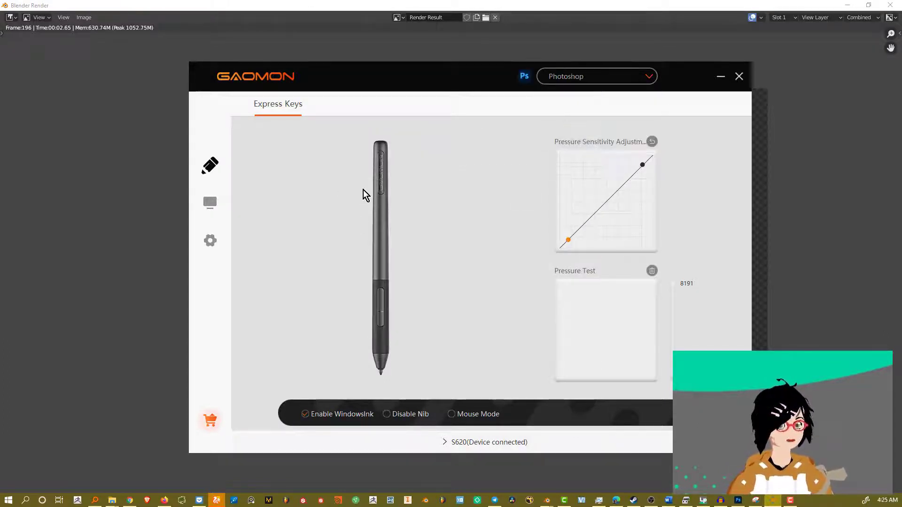
left_click(380, 297)
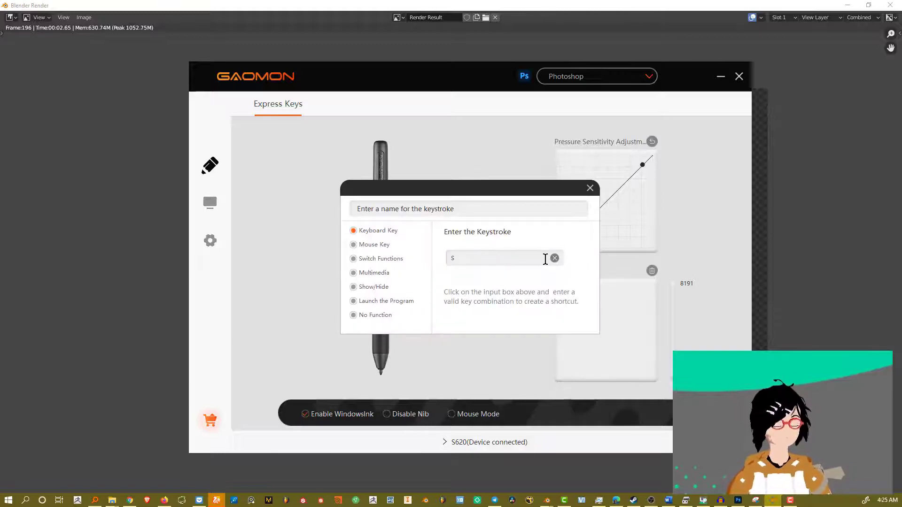
left_click(527, 258)
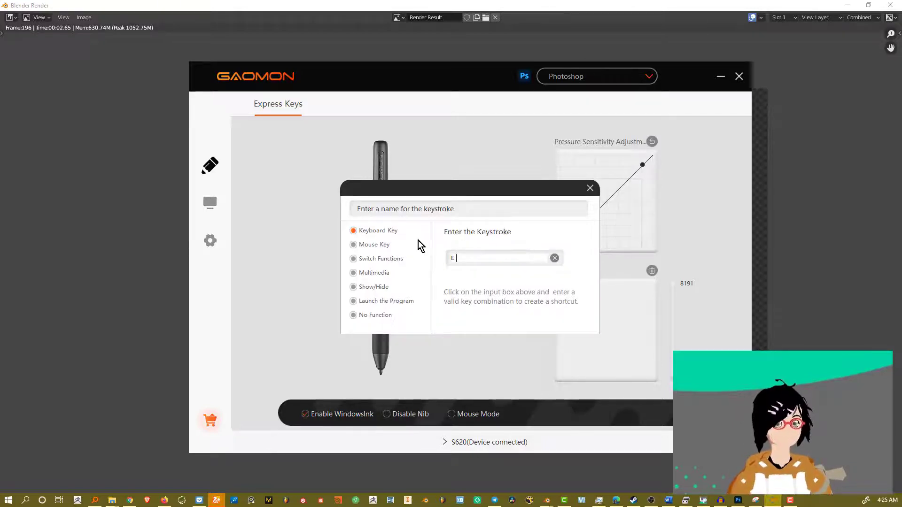
left_click(294, 276)
left_click(382, 318)
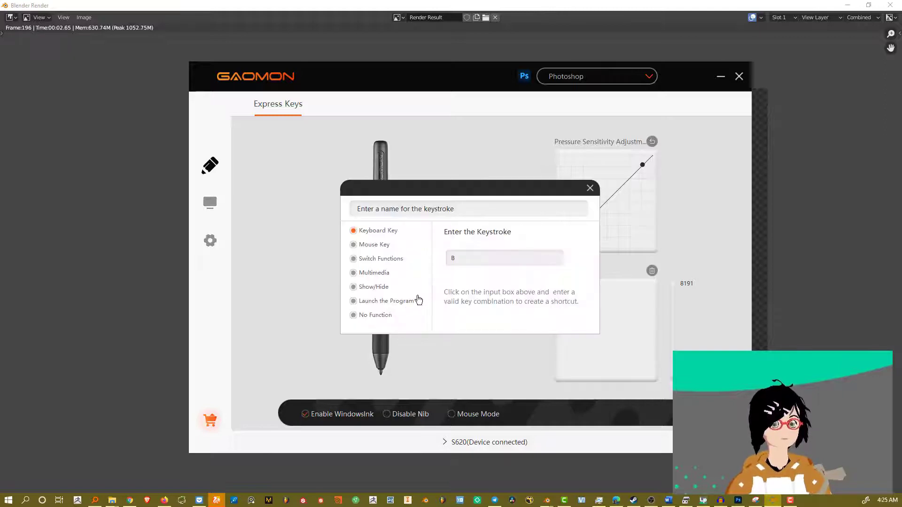
left_click(591, 188)
- On the blender preset, change the lower pen button's keystroke from B to F
left_click(643, 77)
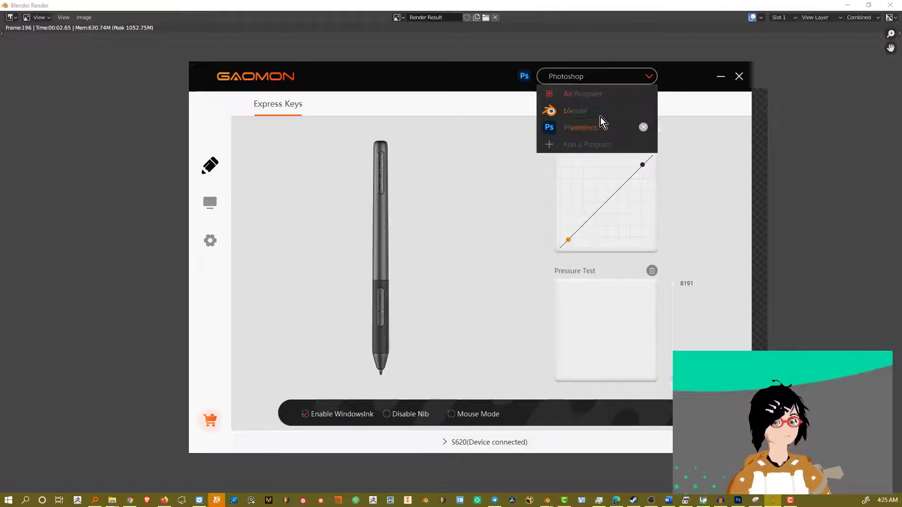
left_click(601, 118)
left_click(381, 319)
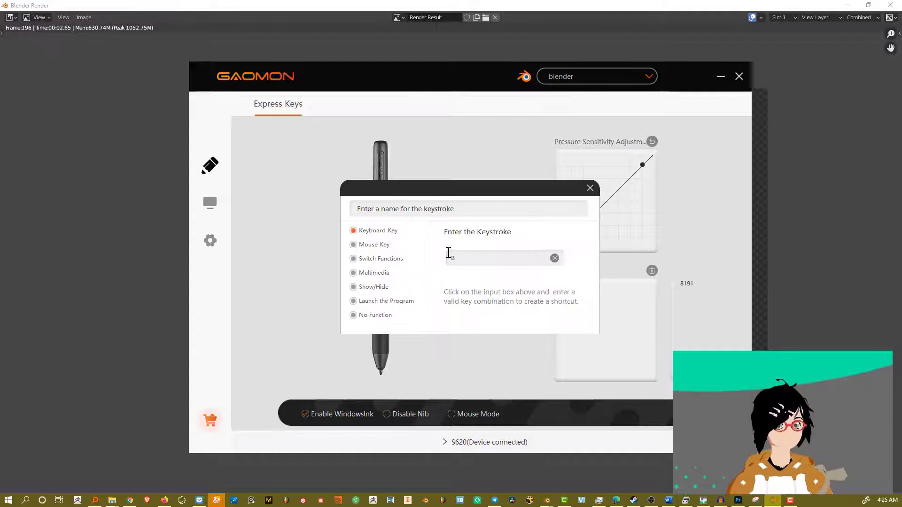
left_click(462, 258)
key("f")
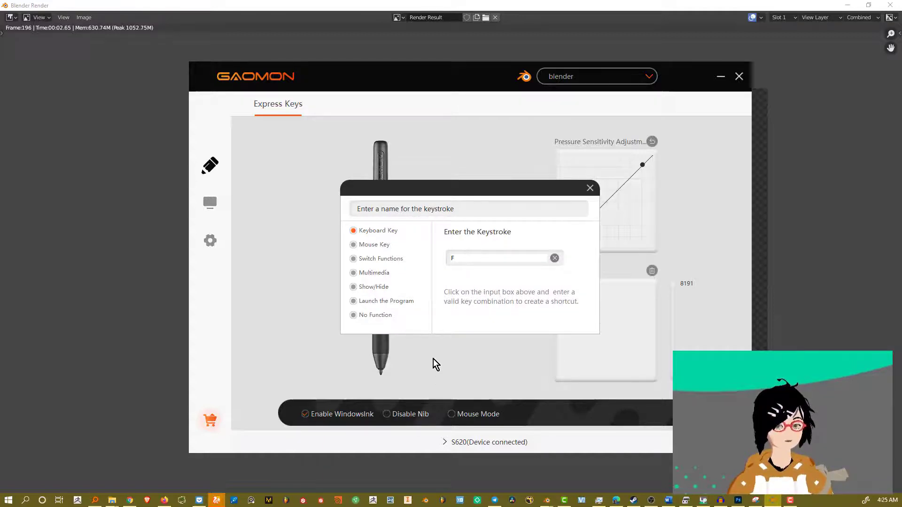
left_click(318, 337)
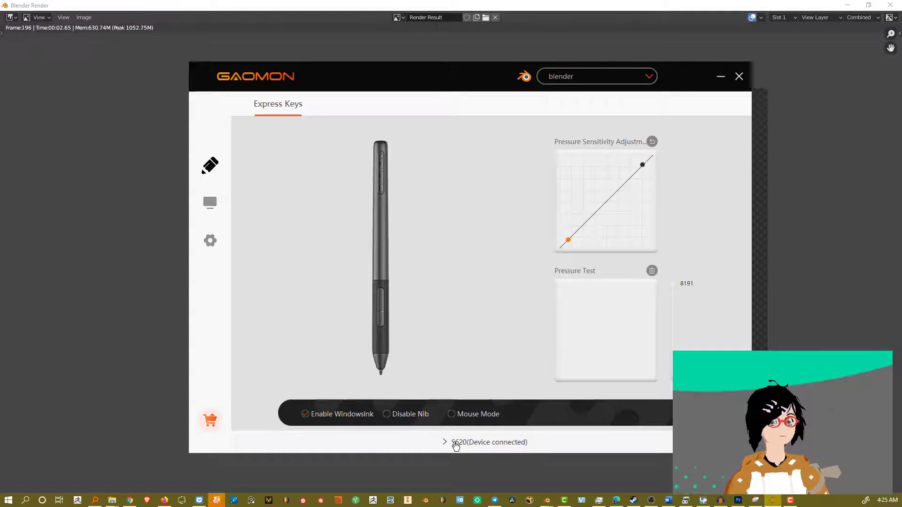
- Map the Photoshop preset's tablet area to the right-hand monitor, then switch to Photoshop
left_click(456, 444)
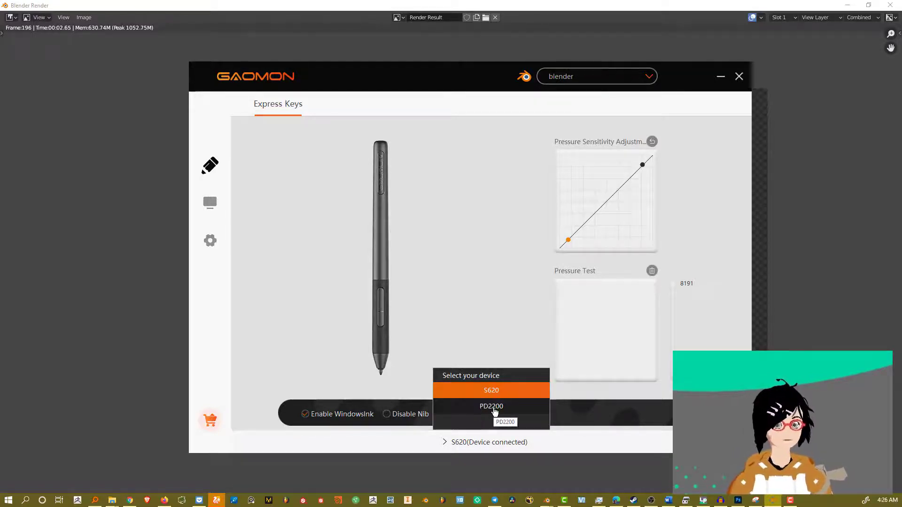
left_click(483, 348)
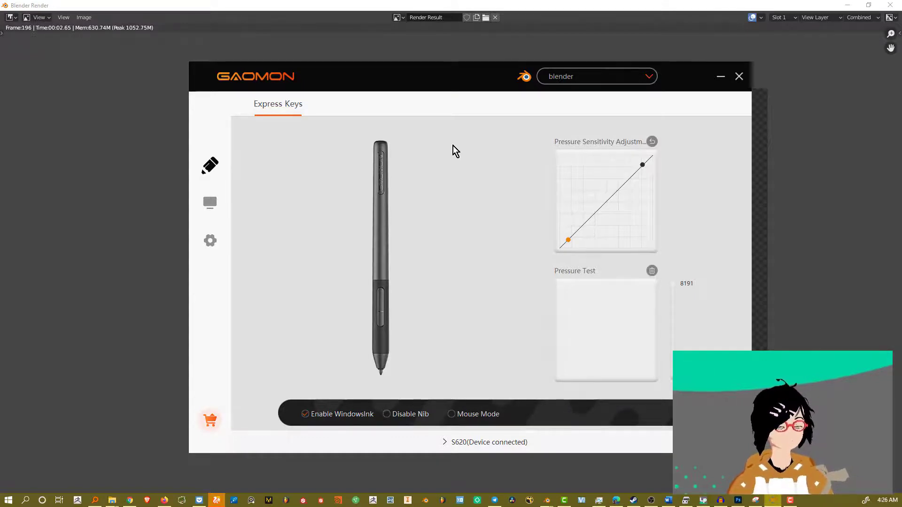
left_click(573, 79)
left_click(569, 126)
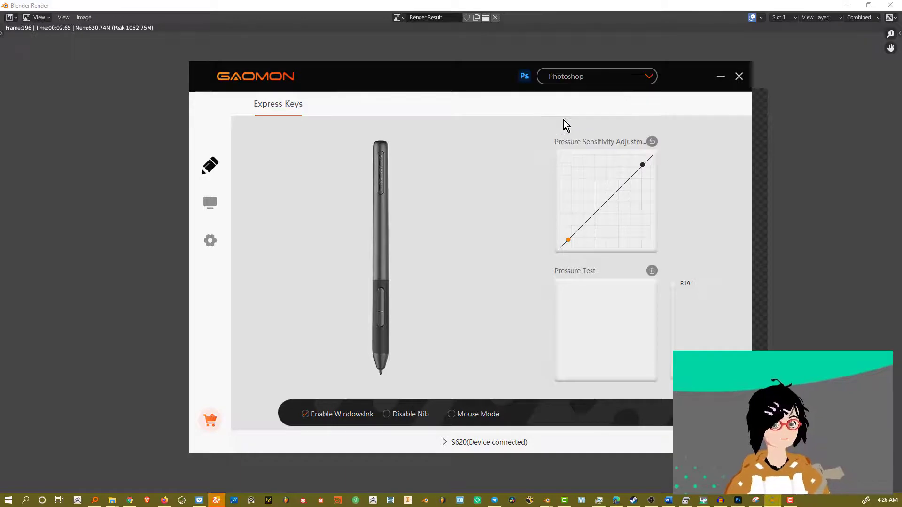
left_click(219, 214)
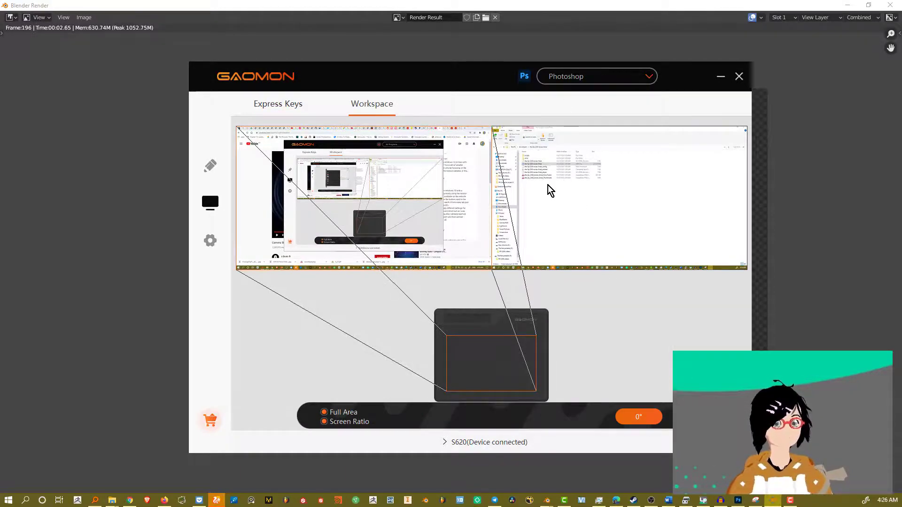
left_click(587, 214)
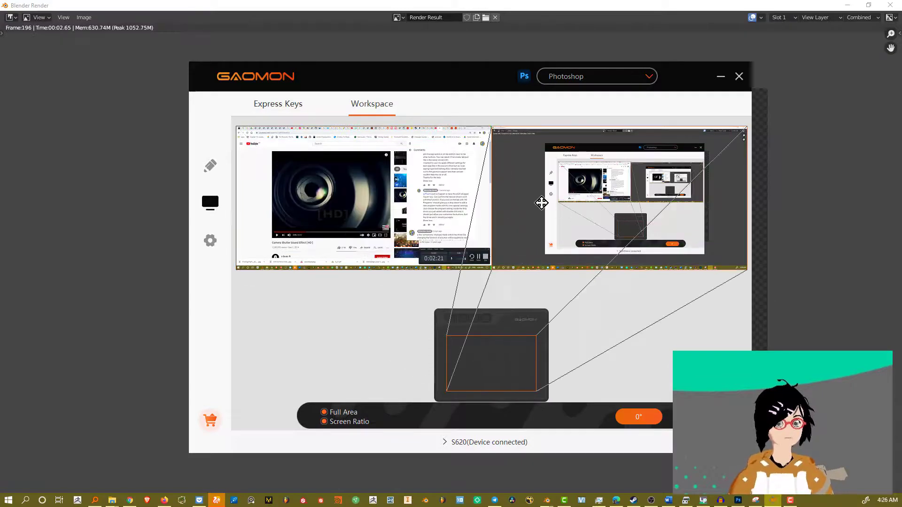
left_click(211, 172)
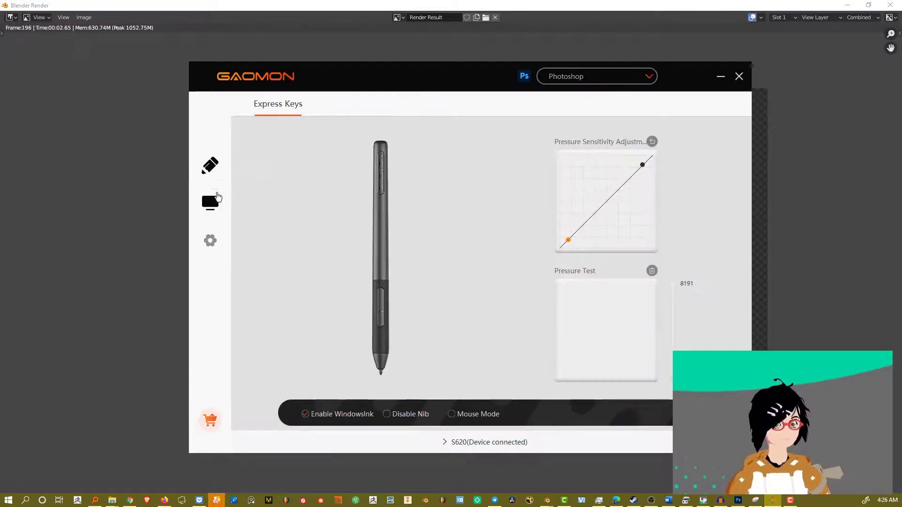
left_click(738, 500)
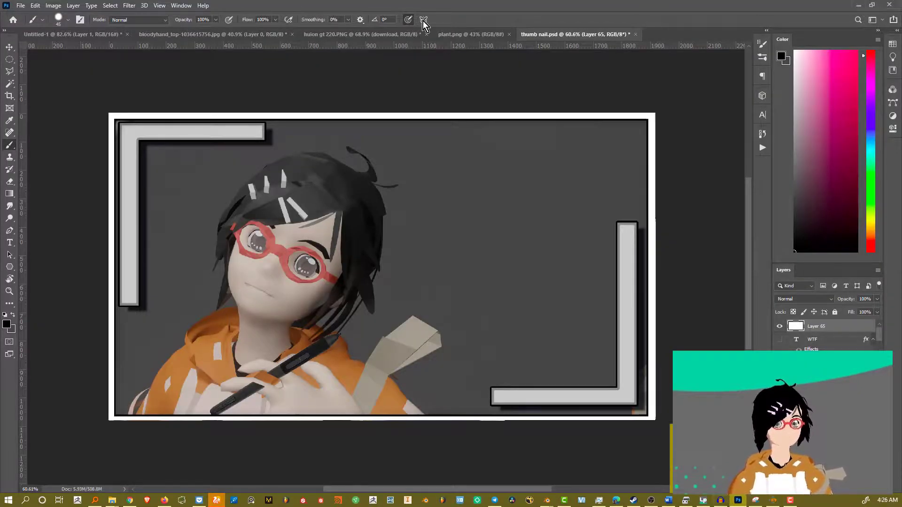
left_click_drag(445, 185, 468, 194)
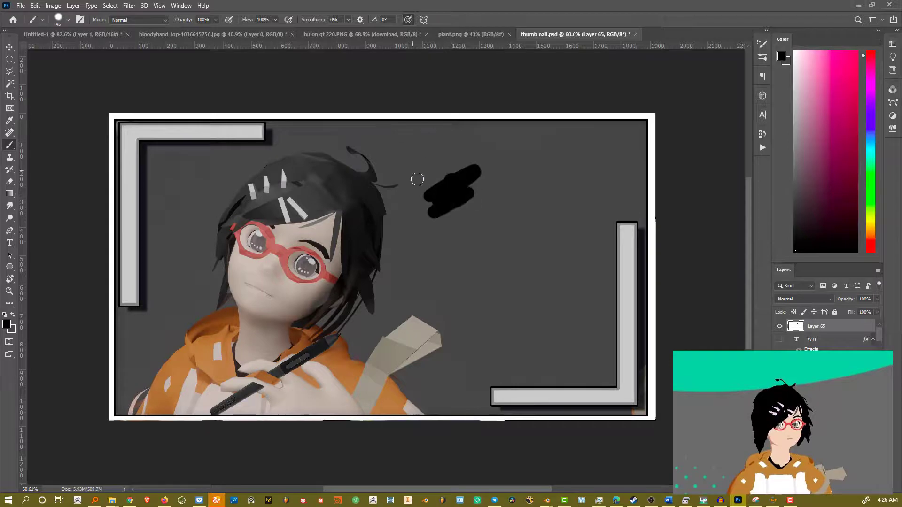
key("e")
mouse_move(424, 175)
left_mouse_down()
mouse_move(473, 191)
mouse_move(459, 203)
mouse_move(438, 202)
mouse_move(461, 219)
left_mouse_up()
key("b")
key("e")
key("b")
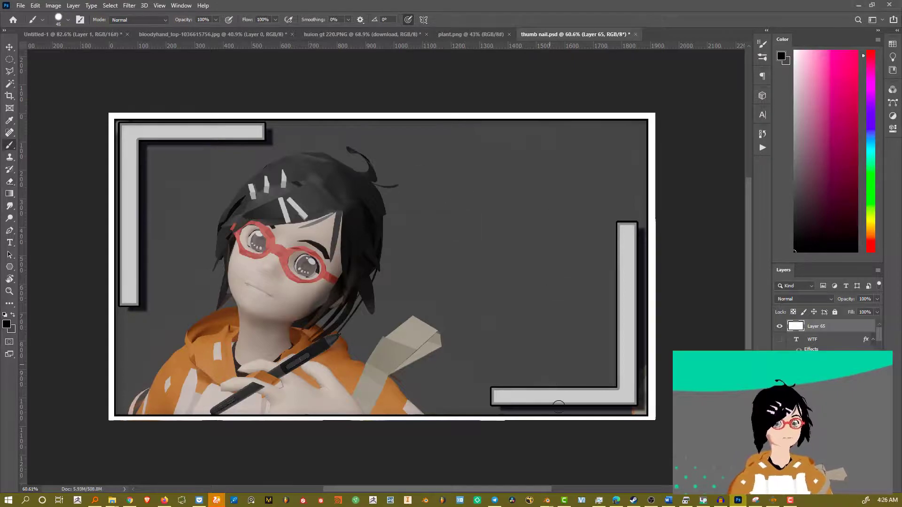
- In Blender, select the orange-hoodie character and switch it to Sculpt Mode
mouse_move(547, 500)
left_click(536, 463)
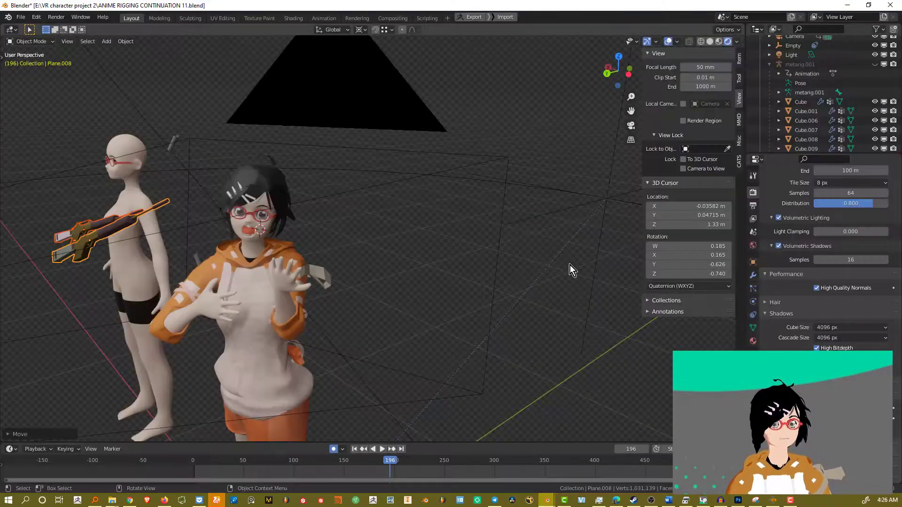
left_click_drag(496, 225, 409, 224)
scroll(405, 221, "up", 3)
left_click(408, 224)
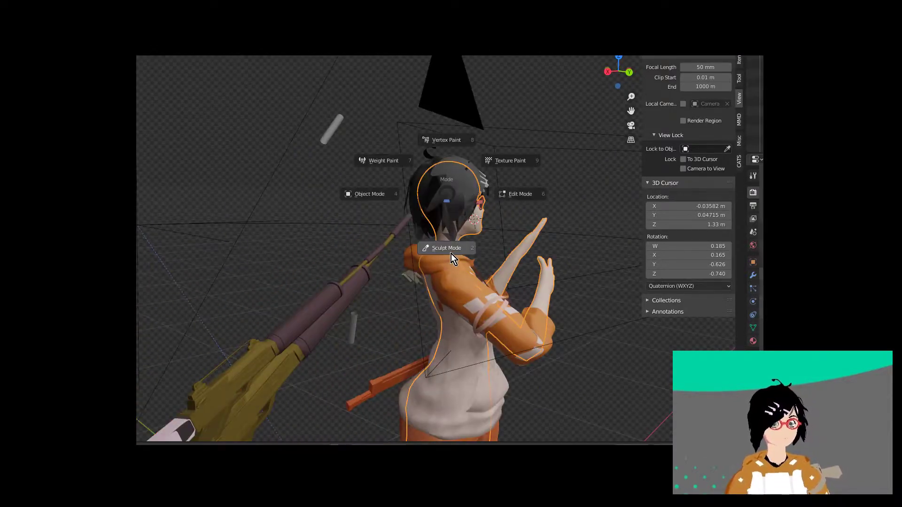
left_click(451, 254)
- Orbit to a front view and test pen taps on the character's chest and head
left_click_drag(451, 254, 353, 201)
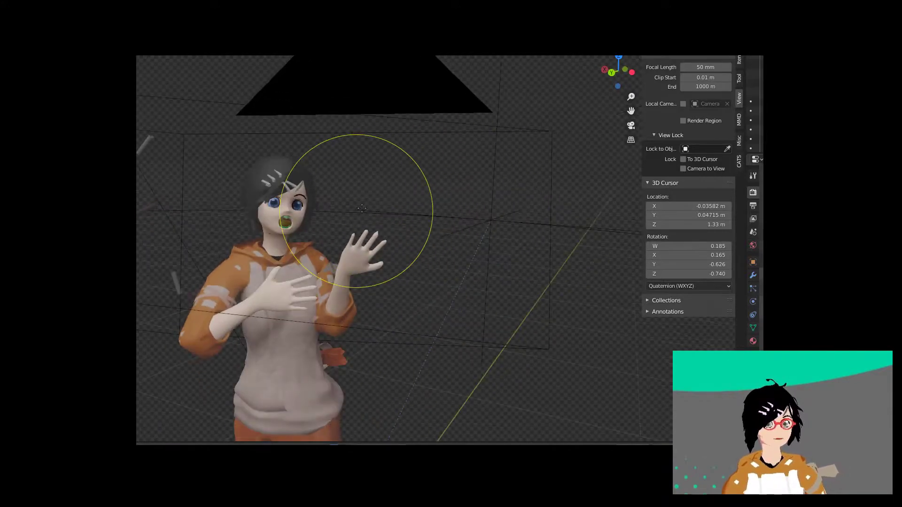
left_click(316, 308)
left_click(302, 199)
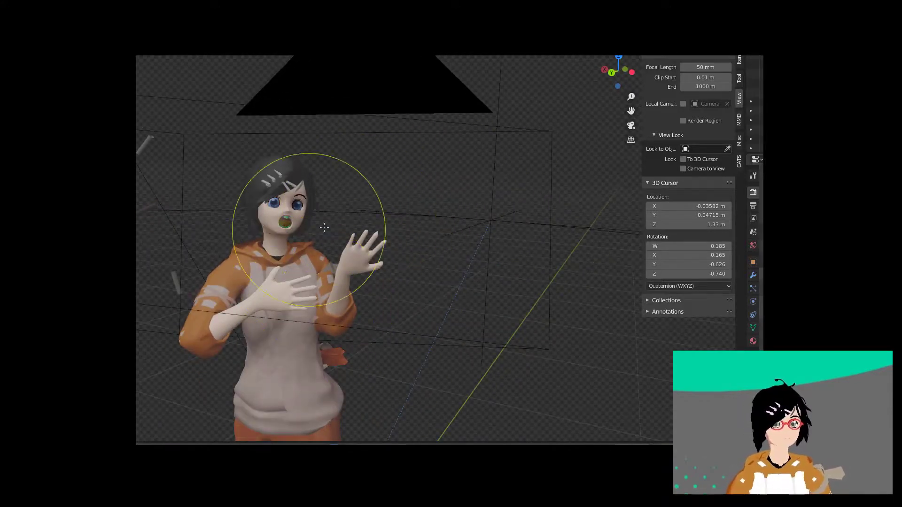
left_click(447, 387)
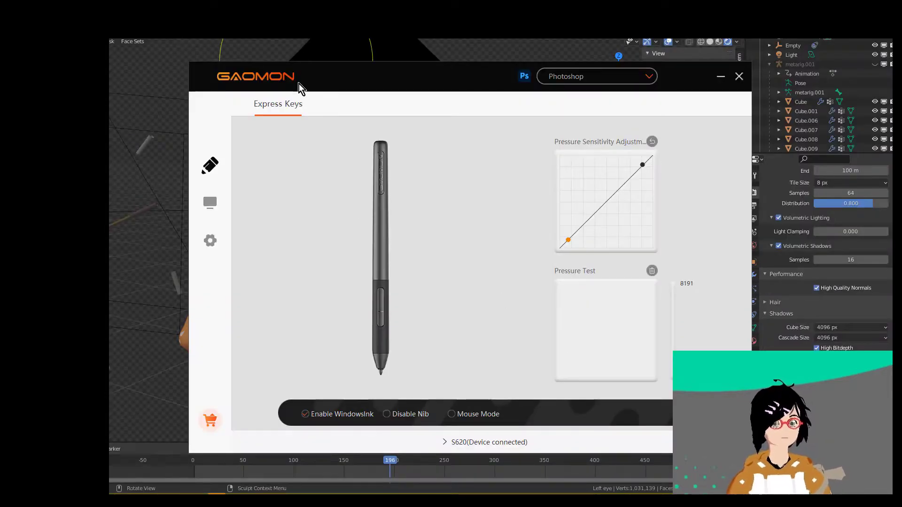
- Switch the configured device from S620 to PD2200, which resets to the All Programs preset
left_click_drag(299, 84, 267, 75)
left_click(539, 72)
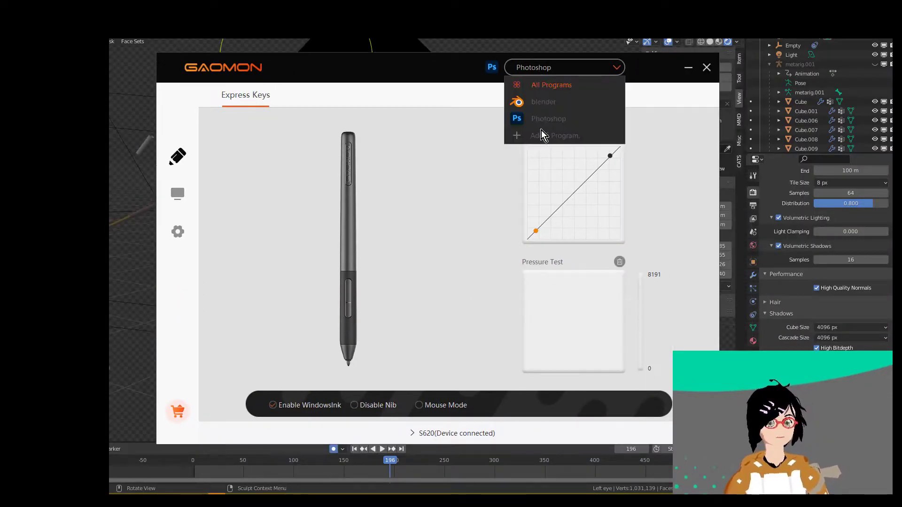
left_click(497, 177)
left_click(454, 442)
left_click(460, 411)
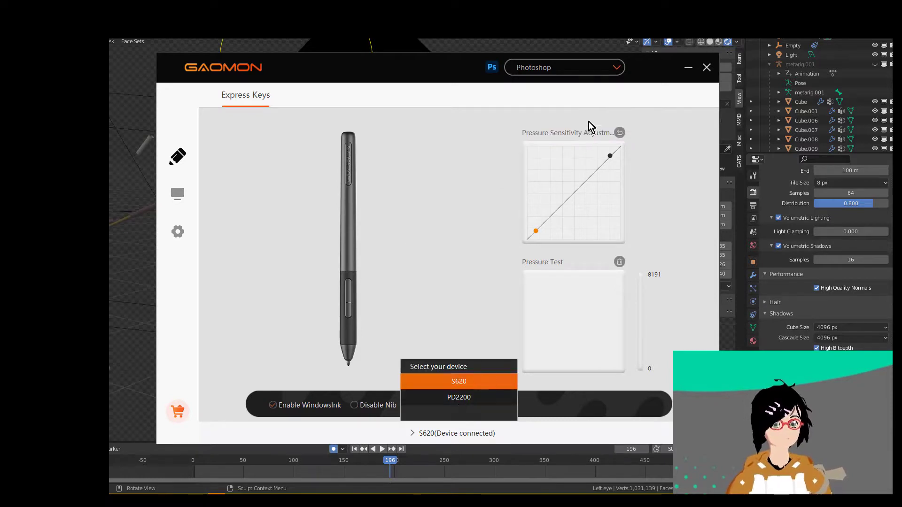
left_click(587, 68)
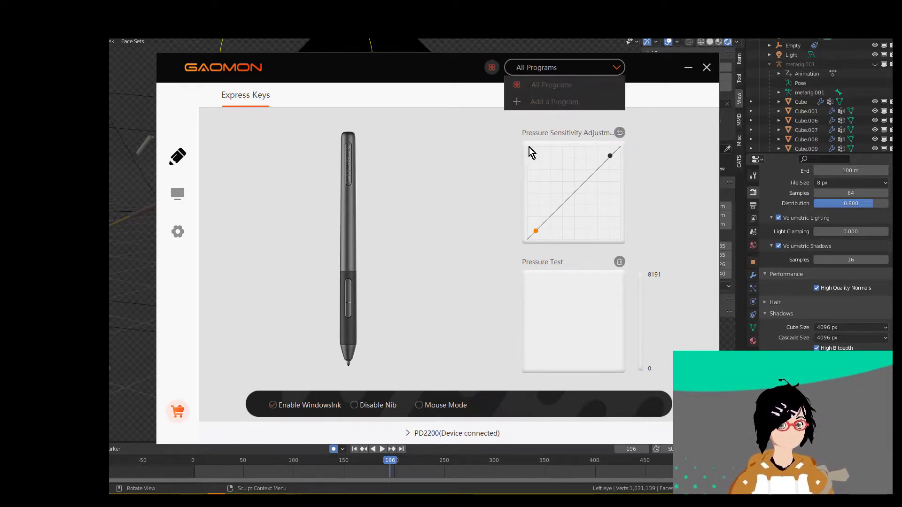